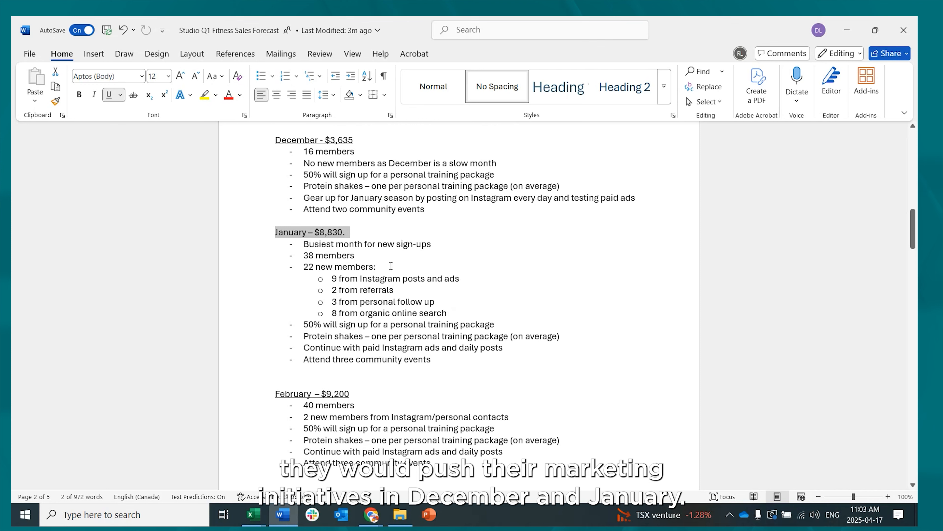
# Review the December sales heading and its assumptions in the Word sales forecast
pyautogui.moveTo(276, 140); pyautogui.dragTo(359, 142)
pyautogui.click(390, 211)
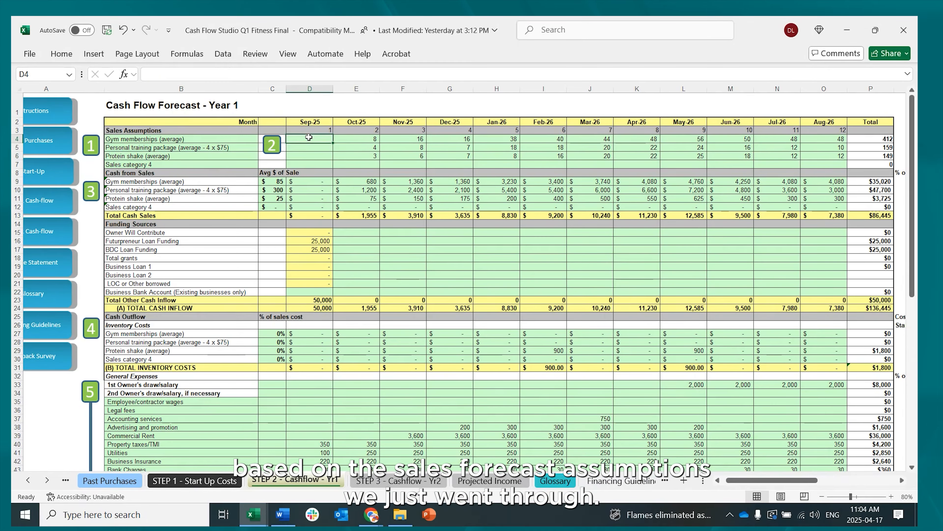
# In the Excel cash flow workbook, examine the first months' sales assumptions, cash sales and average sale price of each sales category
pyautogui.click(308, 156)
pyautogui.click(310, 181)
pyautogui.click(314, 190)
pyautogui.click(319, 199)
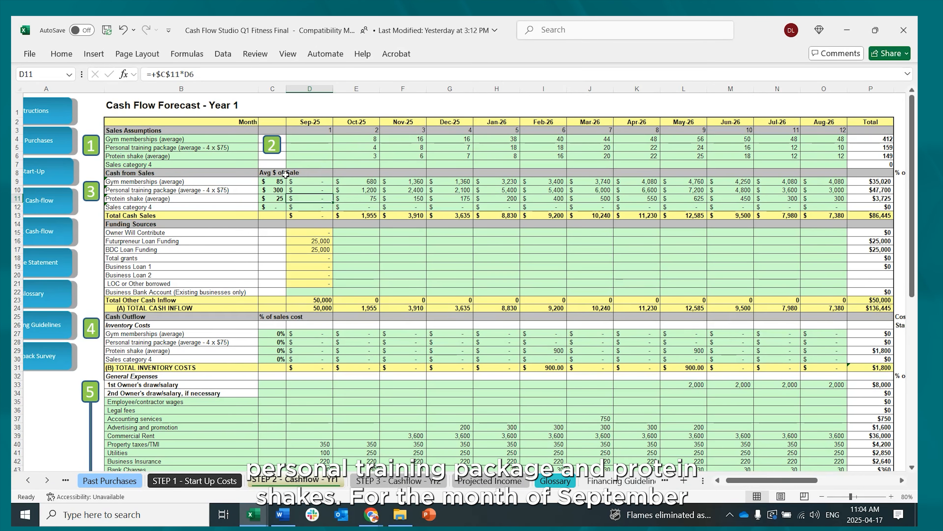
pyautogui.click(281, 180)
pyautogui.click(281, 188)
pyautogui.click(280, 198)
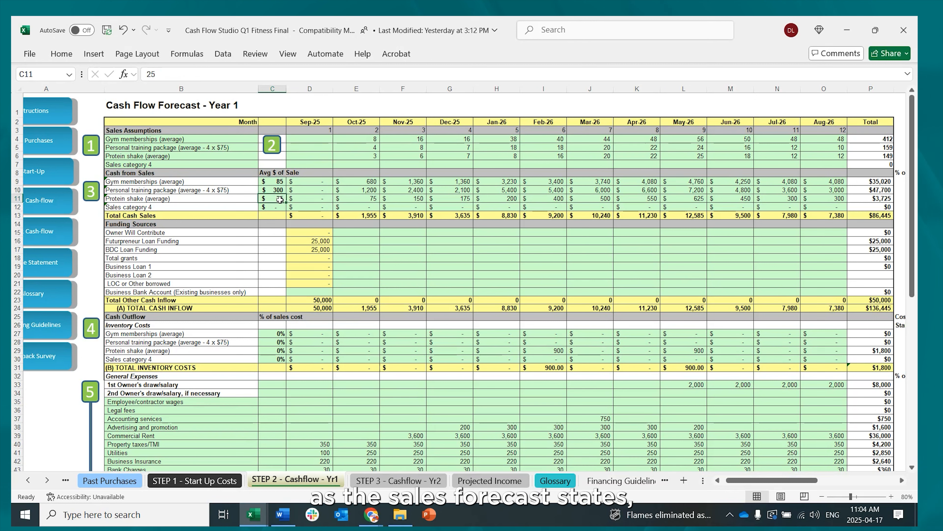
pyautogui.click(371, 138)
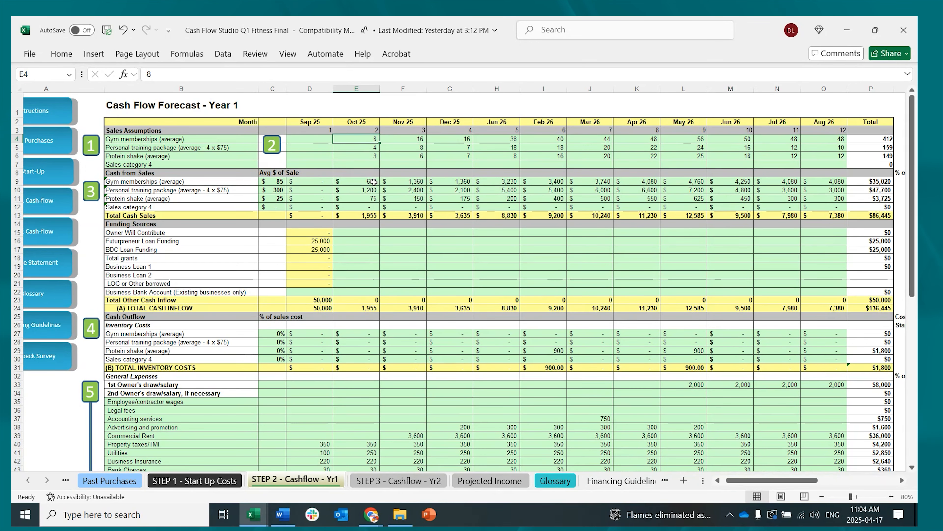
pyautogui.click(407, 182)
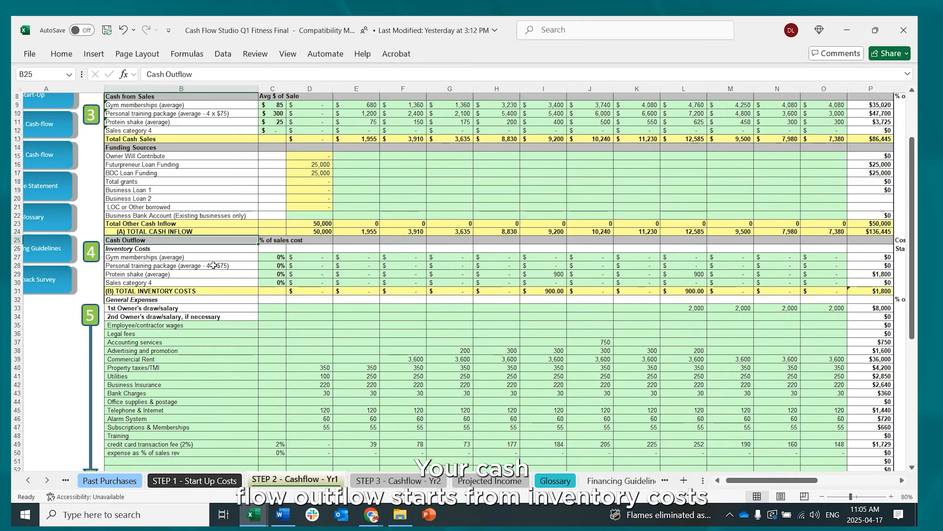
# Review the Cash Outflow section from Inventory Costs through the (E) Total Cash Outflow line
pyautogui.click(160, 250)
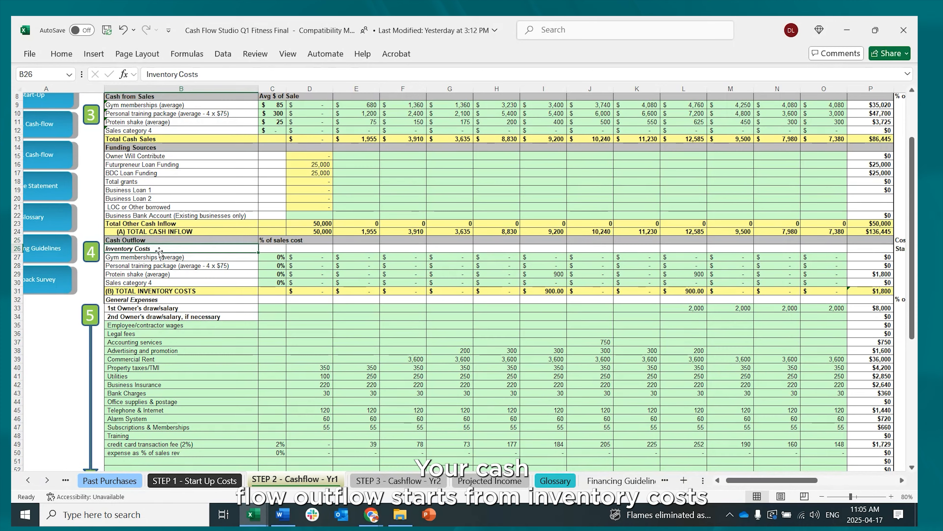
pyautogui.scroll(-10, 205, 322)
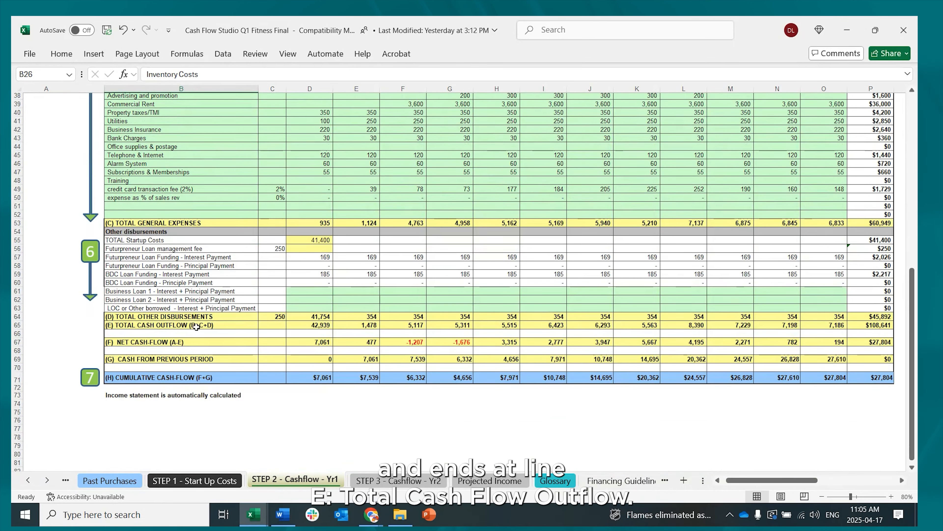
pyautogui.click(174, 323)
# Examine the % of sales cost entries for all four inventory cost categories
pyautogui.scroll(8, 176, 323)
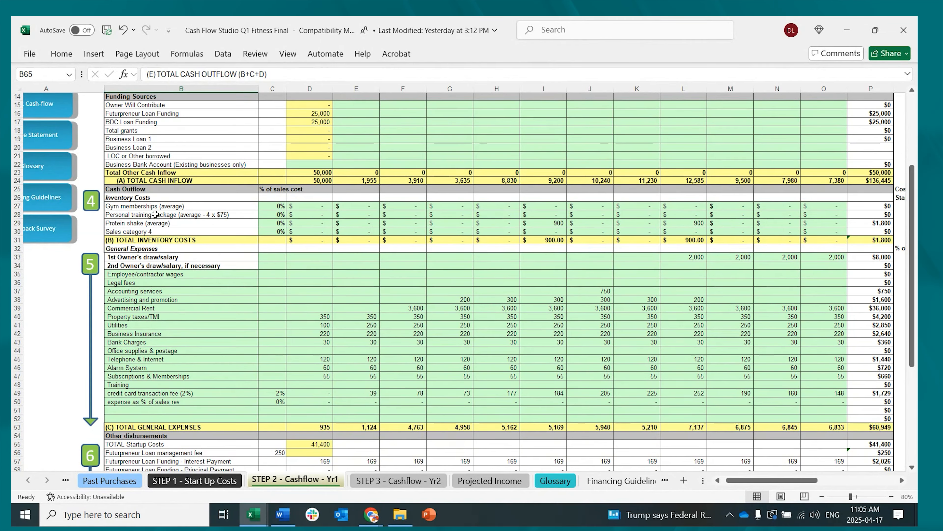
pyautogui.click(281, 209)
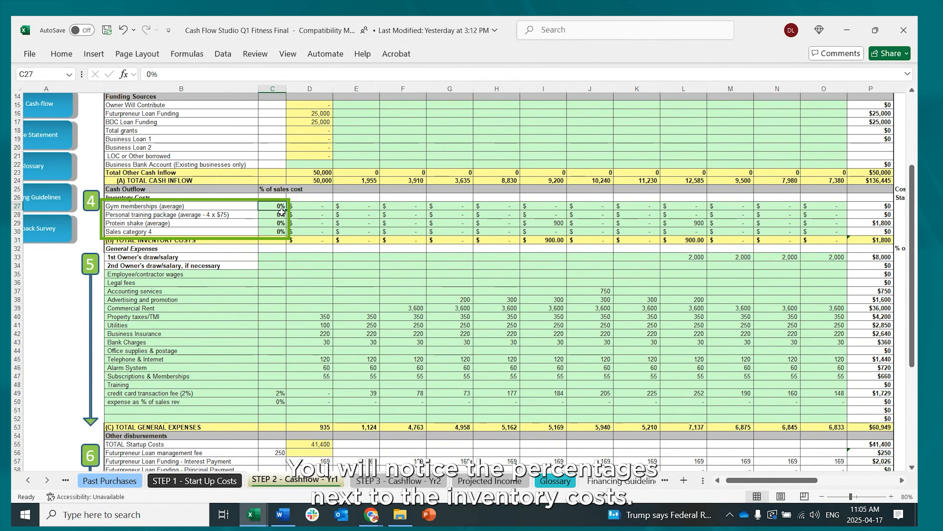
pyautogui.click(281, 212)
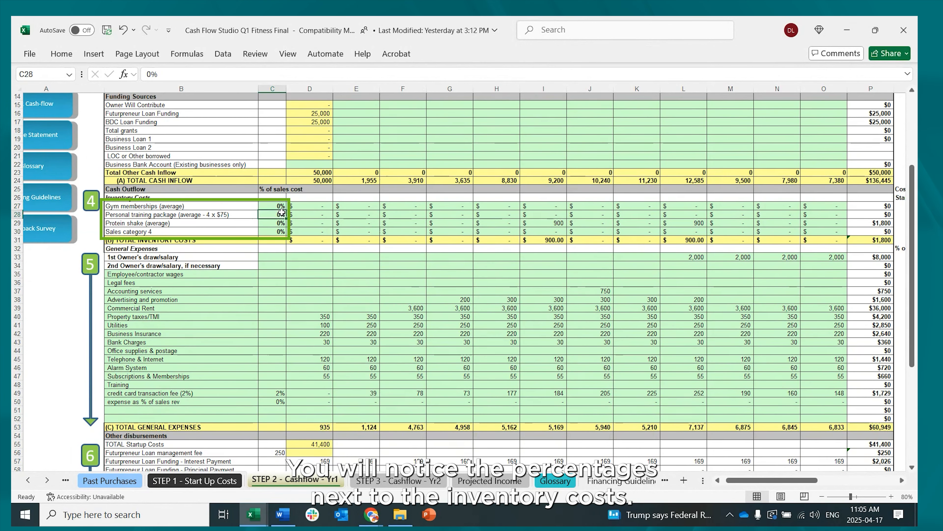
pyautogui.click(281, 225)
pyautogui.click(281, 232)
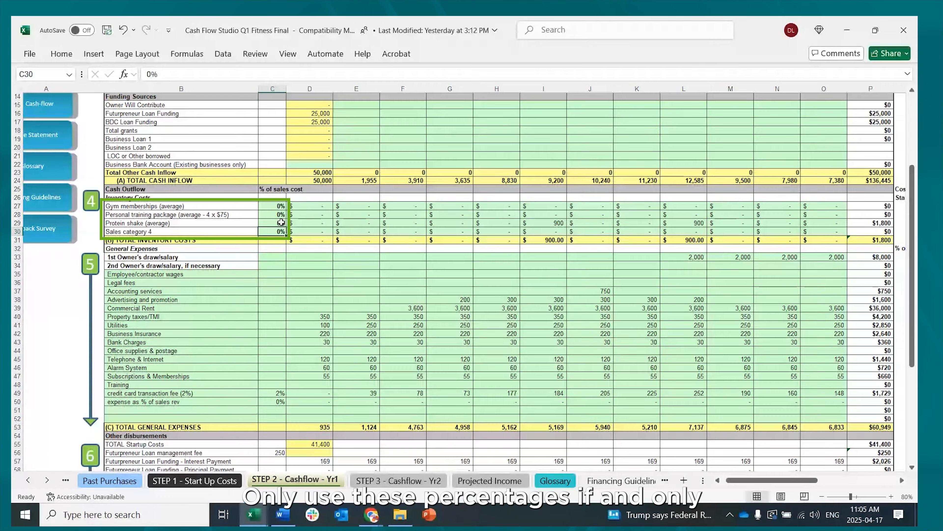
pyautogui.click(281, 223)
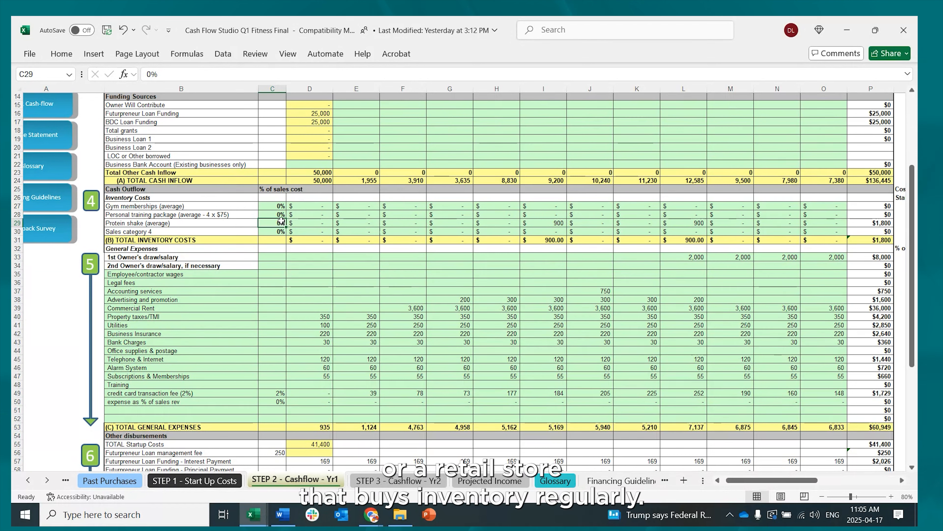
# Set the % of sales cost for gym memberships to 25% under Inventory Costs
pyautogui.click(280, 207)
pyautogui.write('25')
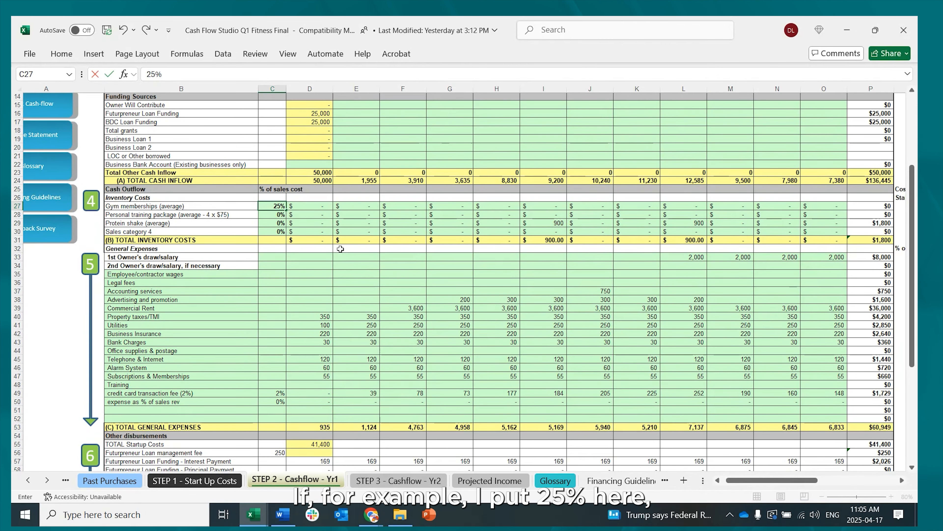
pyautogui.press('Return')
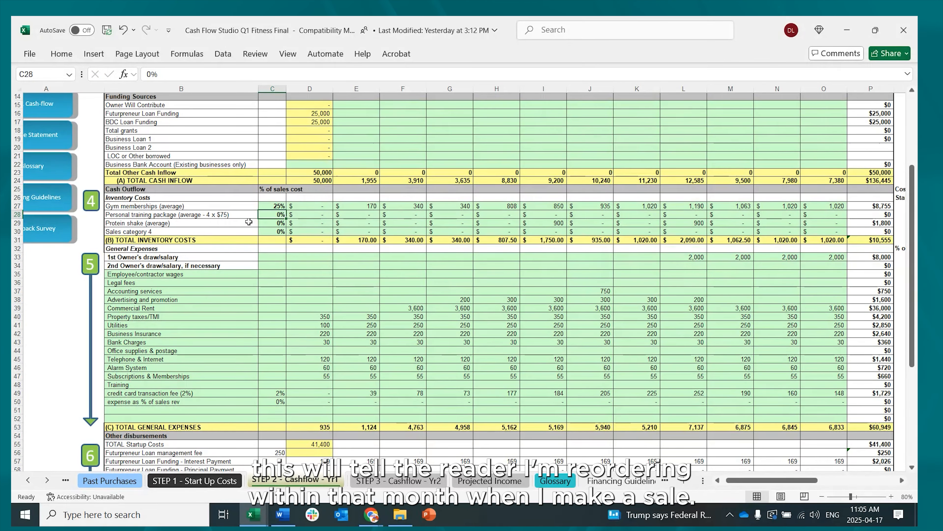
# Reset the % of sales cost for gym memberships to 0%
pyautogui.click(274, 205)
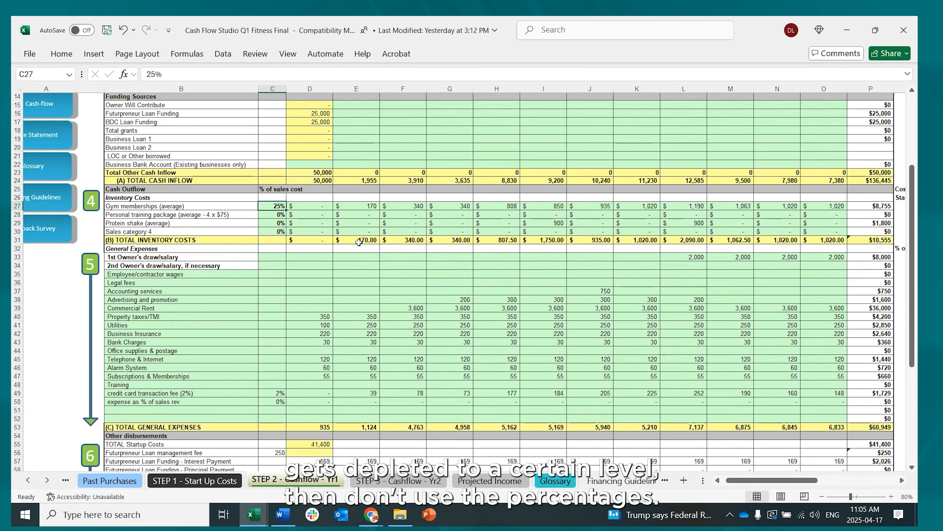
pyautogui.write('0')
pyautogui.press('Return')
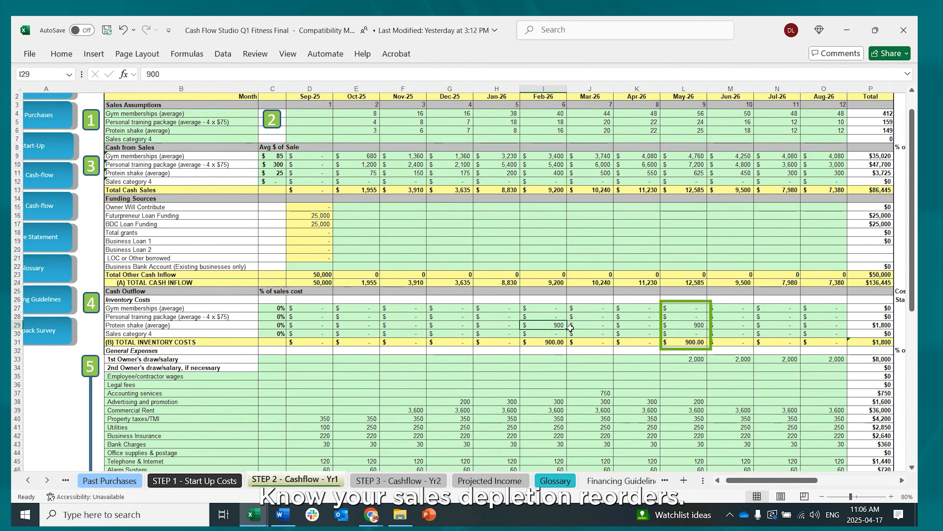
# Check the protein shake inventory reorder costs for May and February 2026
pyautogui.click(690, 325)
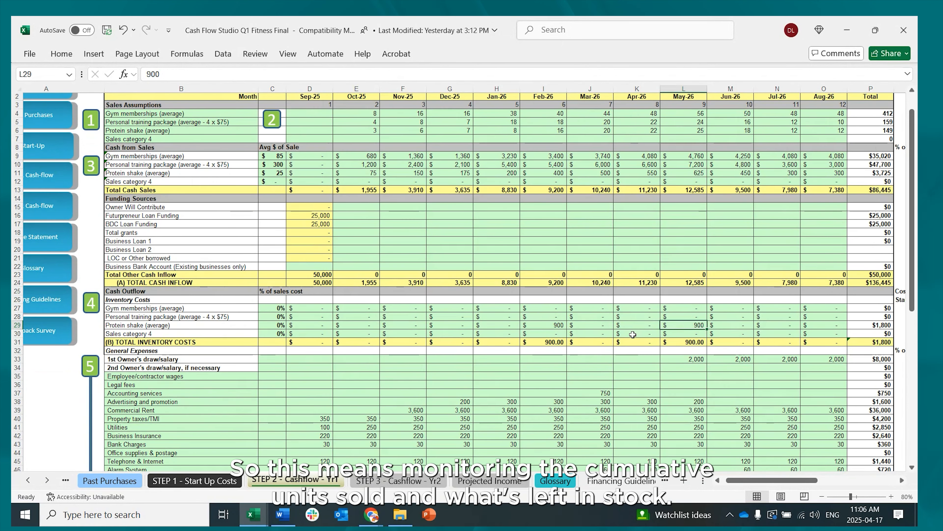
pyautogui.click(562, 326)
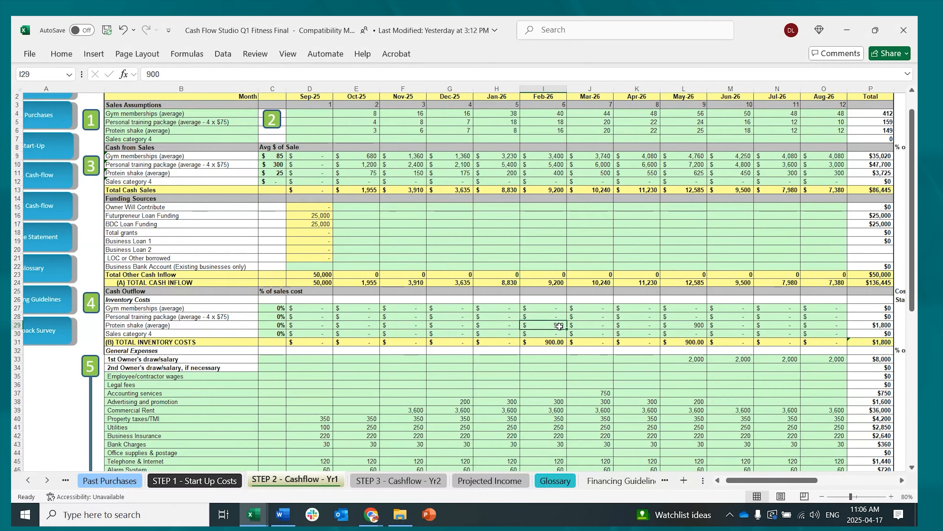
# Review the General Expenses list, including advertising, property taxes, bank charges, telephone and internet, and training
pyautogui.scroll(-2, 590, 357)
pyautogui.scroll(-2, 592, 358)
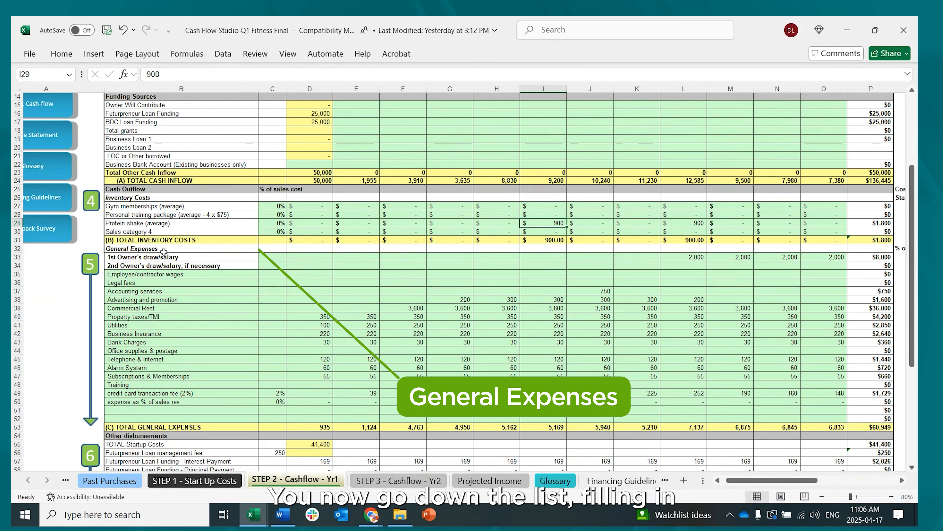
pyautogui.click(164, 252)
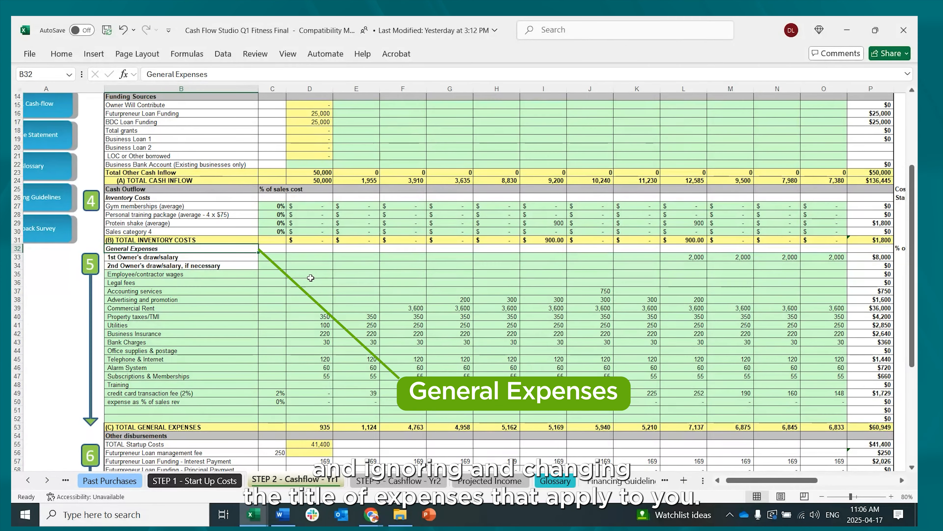
pyautogui.click(203, 299)
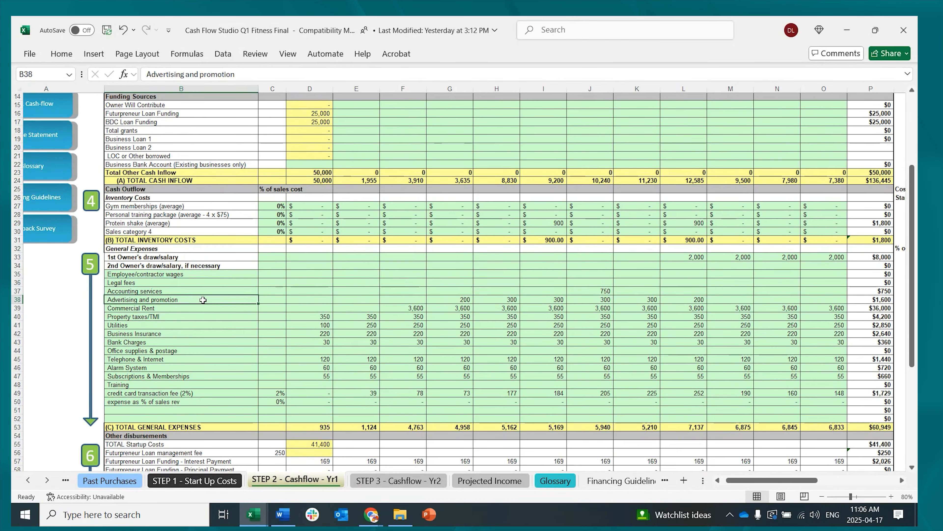
pyautogui.click(200, 317)
pyautogui.click(201, 341)
pyautogui.click(199, 358)
pyautogui.click(203, 384)
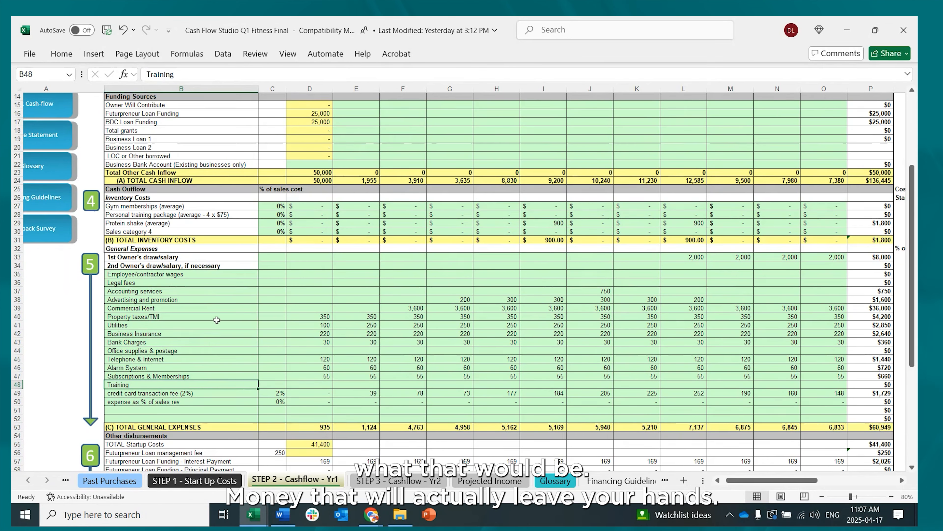
# Examine the September utilities and business insurance amounts and the property taxes/TMI and insurance expense lines
pyautogui.scroll(1, 219, 321)
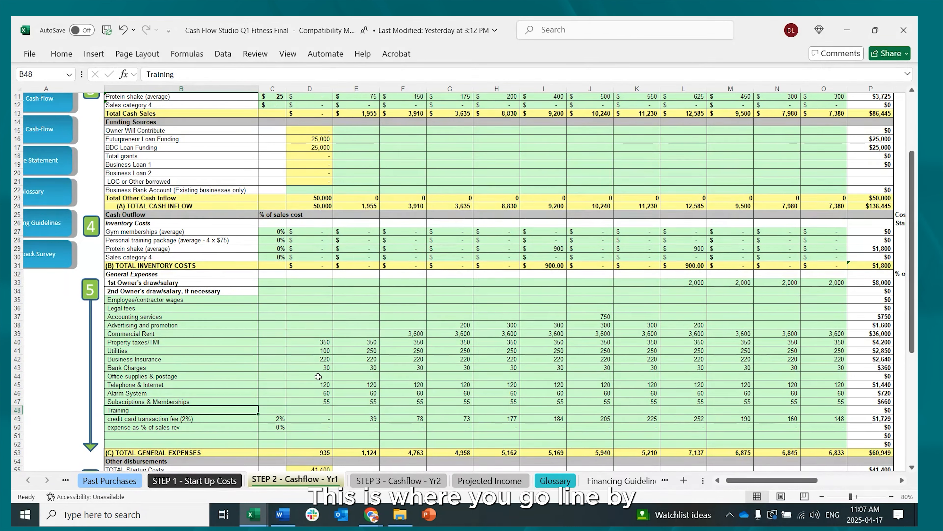
pyautogui.click(315, 350)
pyautogui.click(315, 357)
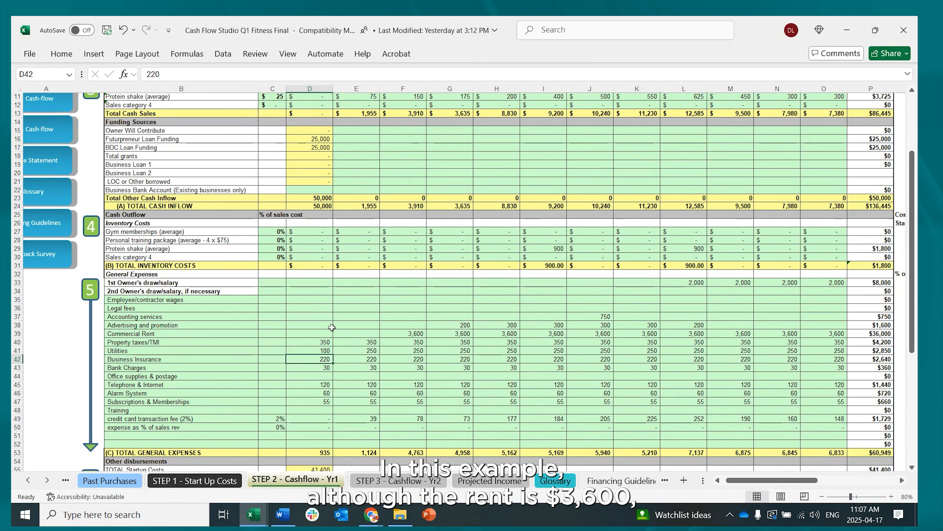
pyautogui.click(148, 344)
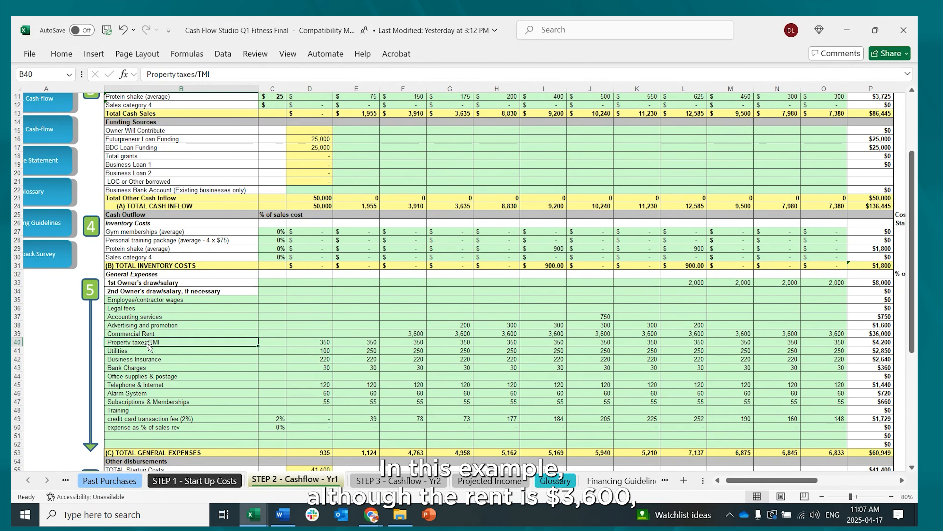
pyautogui.click(148, 361)
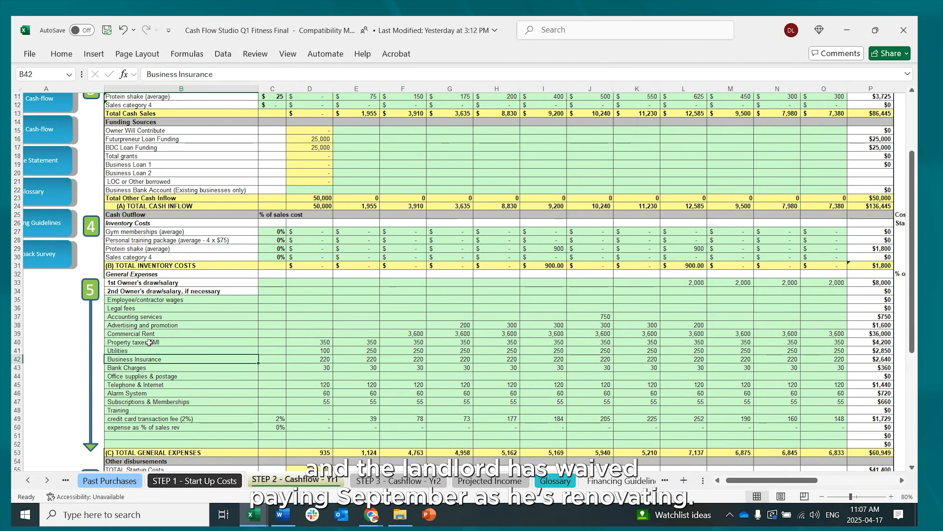
# Compare the commercial rent entries for November and September, and locate the advertising and promotion line
pyautogui.click(404, 334)
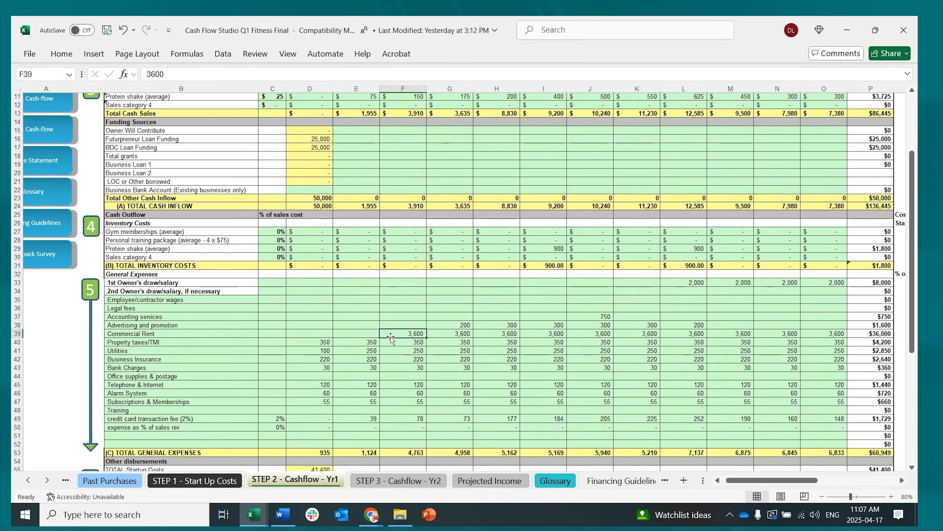
pyautogui.scroll(1, 391, 338)
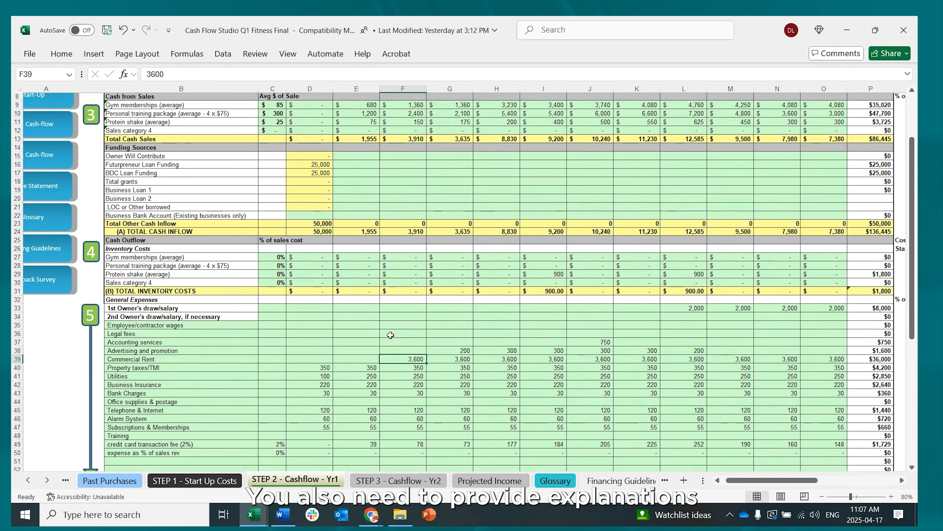
pyautogui.click(317, 359)
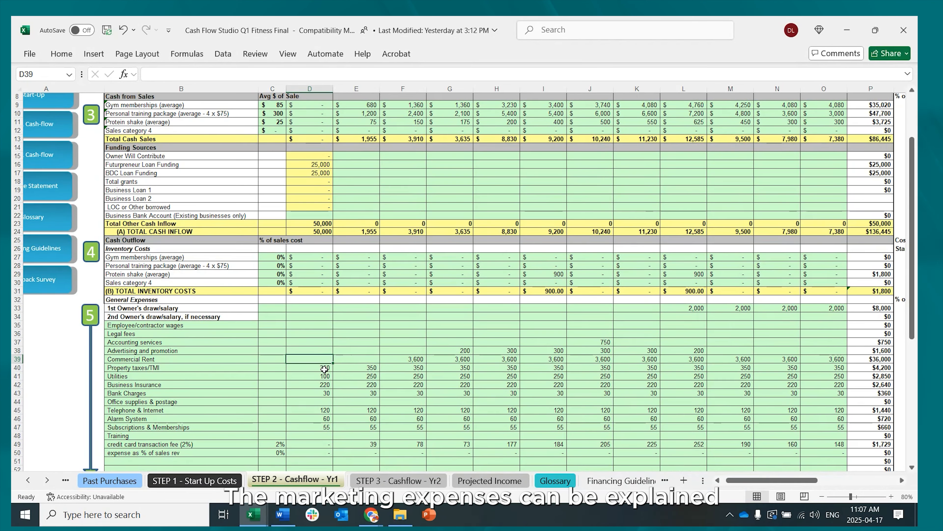
pyautogui.scroll(-1, 316, 372)
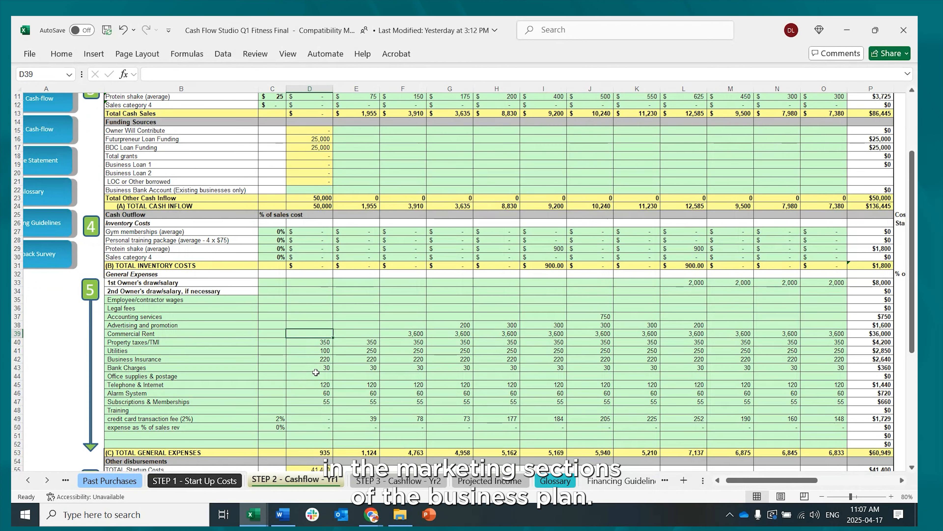
pyautogui.click(187, 325)
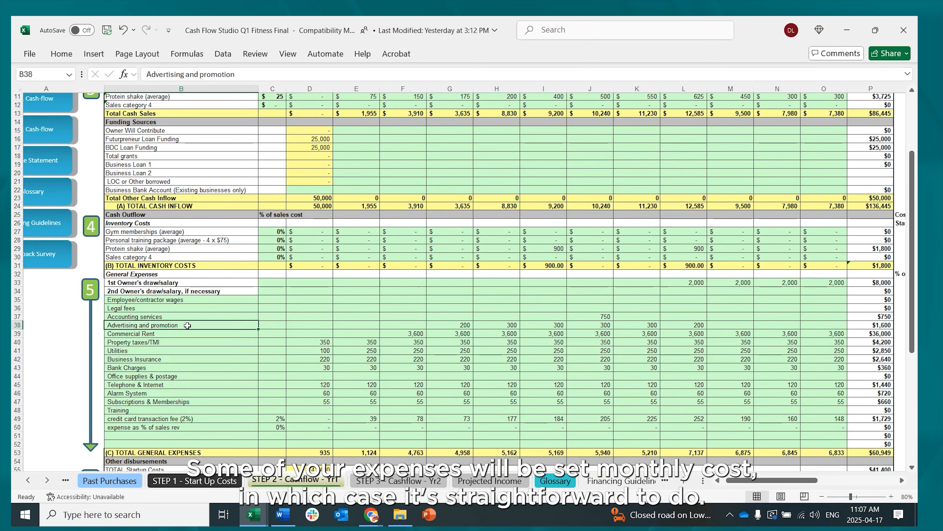
# Enter 20 for office supplies and postage in September 2025 and fill it across the months through June 2026
pyautogui.click(308, 376)
pyautogui.write('20')
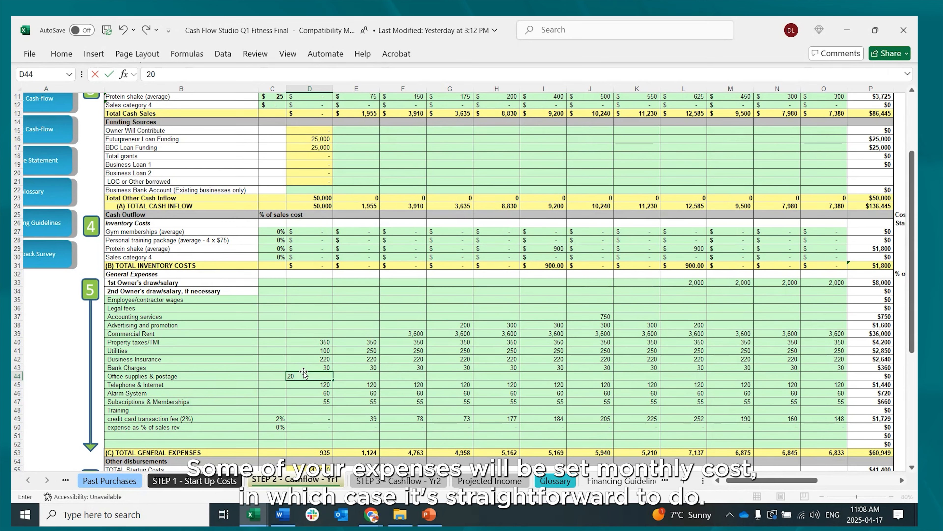
pyautogui.moveTo(306, 409); pyautogui.dragTo(307, 400)
pyautogui.click(314, 383)
pyautogui.click(314, 376)
pyautogui.moveTo(333, 380); pyautogui.dragTo(769, 376)
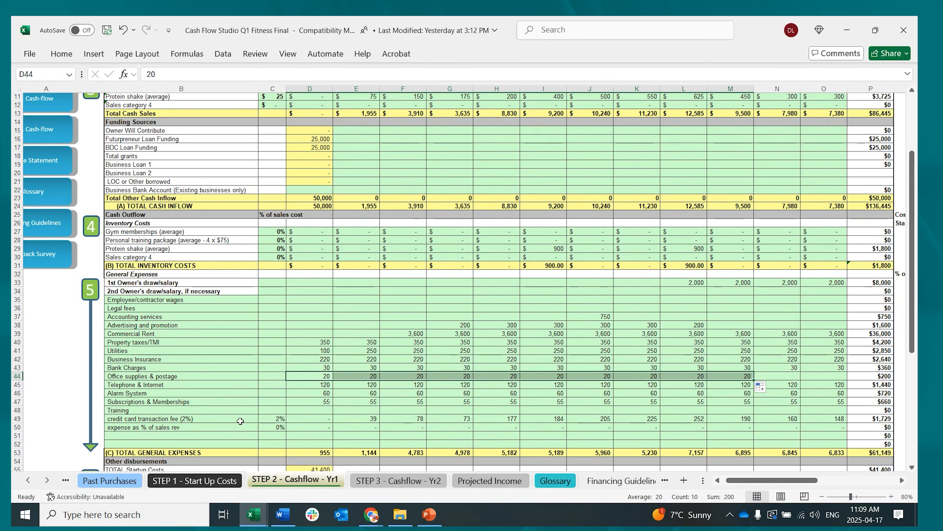
pyautogui.click(272, 410)
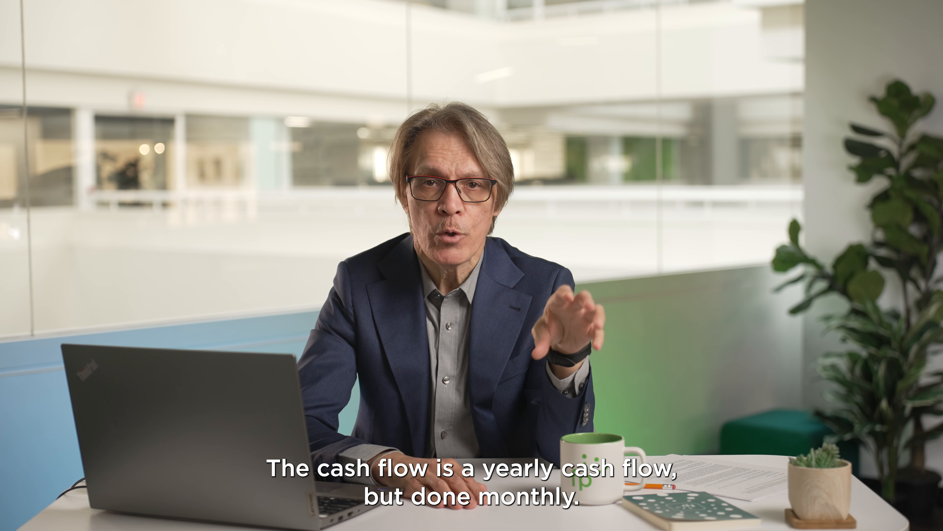
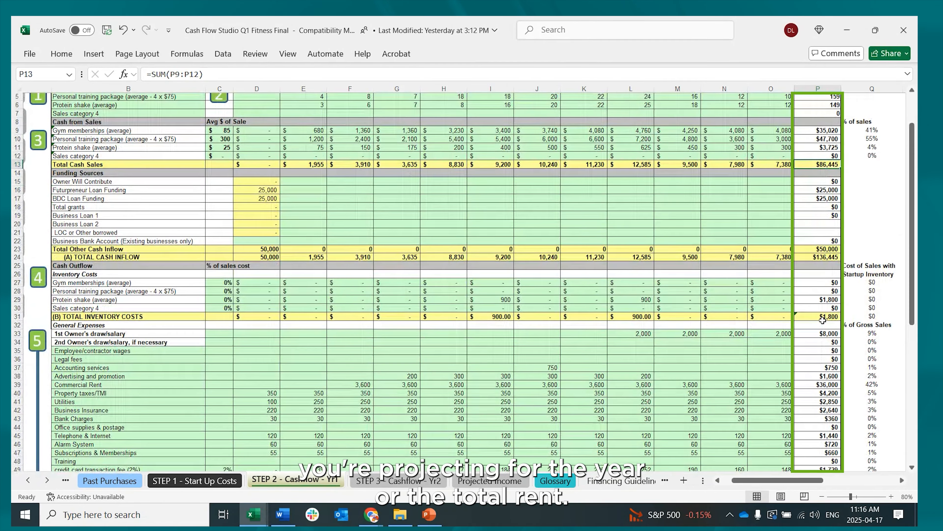
# Review the yearly Total column of the Year 1 forecast, checking the commercial rent, property taxes/TMI and utilities totals
pyautogui.scroll(-3, 823, 320)
pyautogui.scroll(2, 823, 321)
pyautogui.scroll(3, 823, 320)
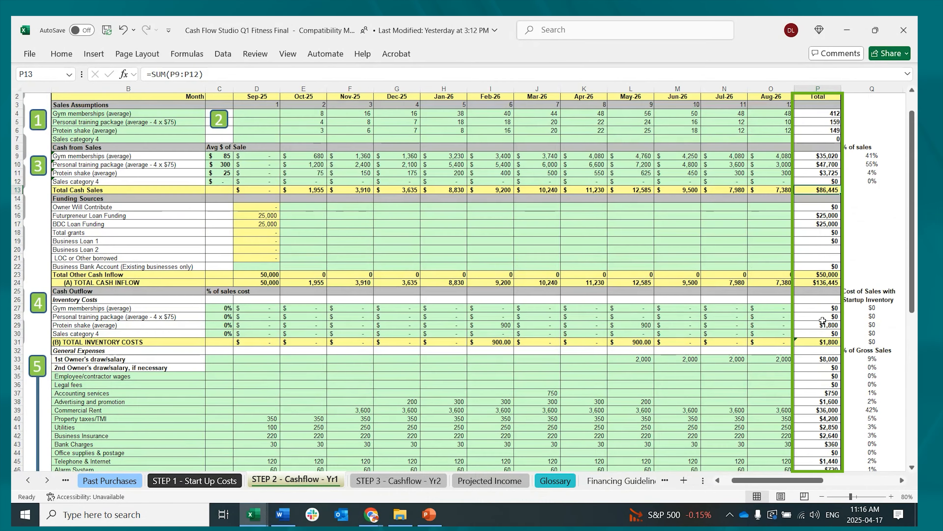
pyautogui.scroll(-1, 828, 367)
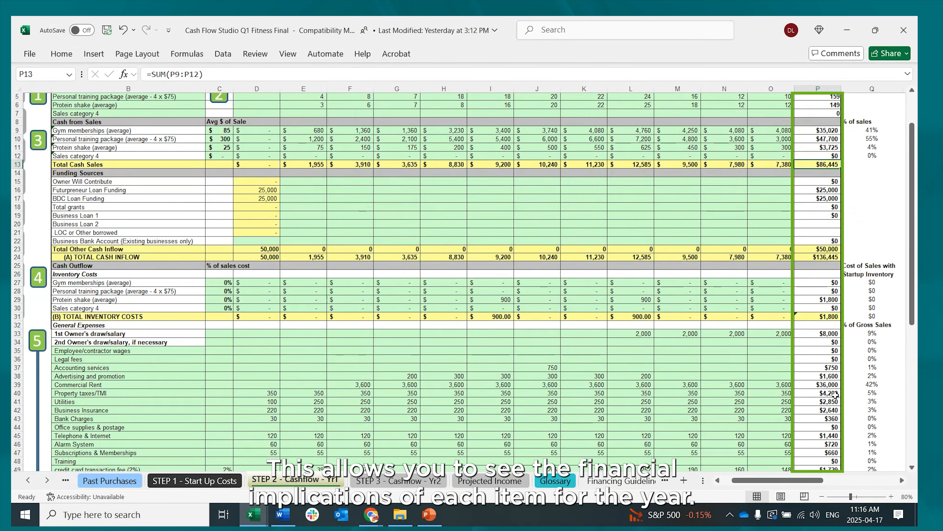
pyautogui.click(825, 384)
pyautogui.click(832, 392)
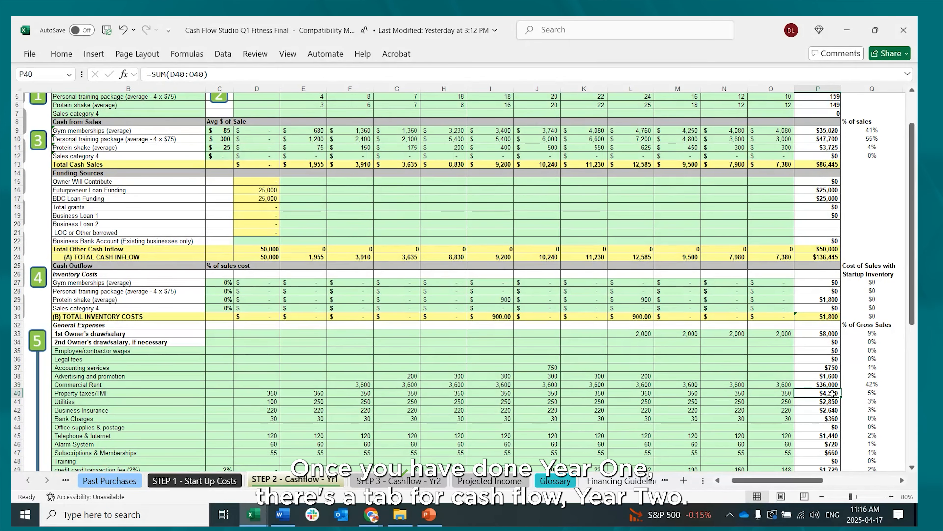
pyautogui.click(831, 403)
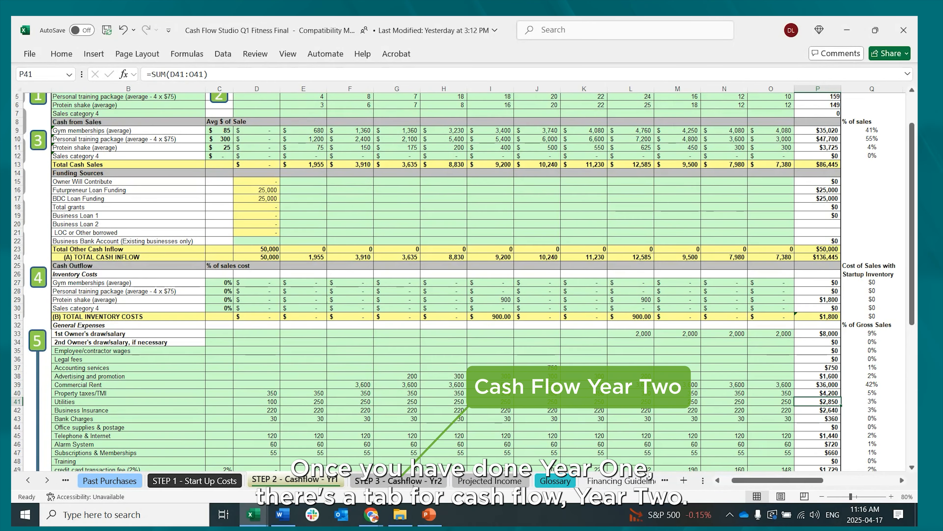
# Open the Year 2 cash flow forecast and examine the employee/contractor wages line and the average gym membership price
pyautogui.click(398, 481)
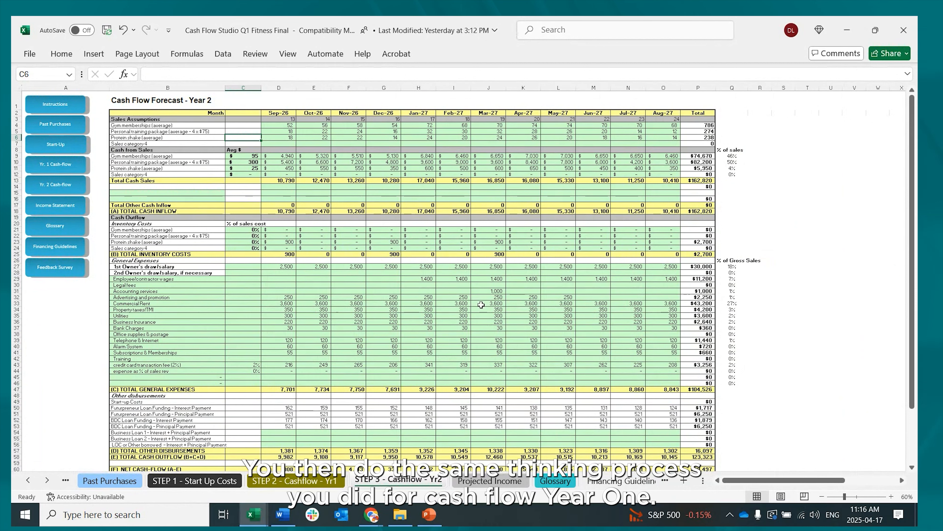
pyautogui.click(194, 278)
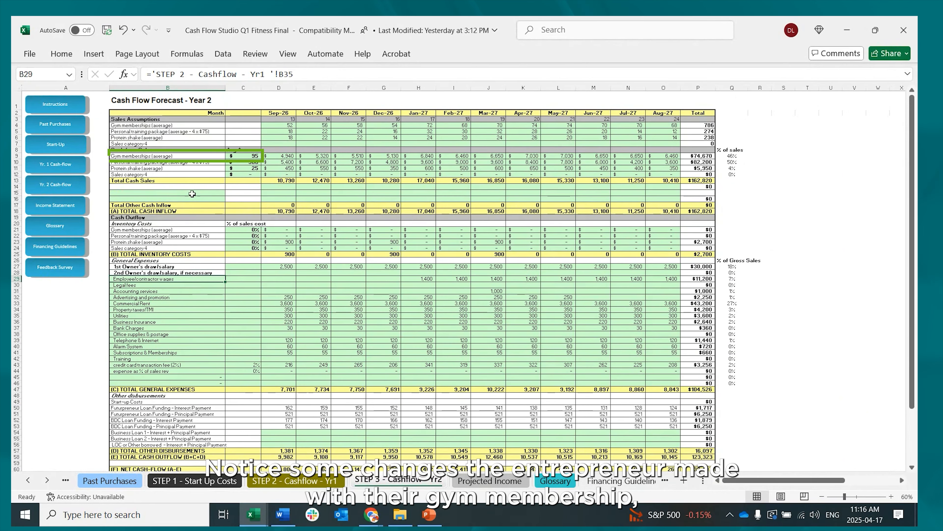
pyautogui.click(189, 169)
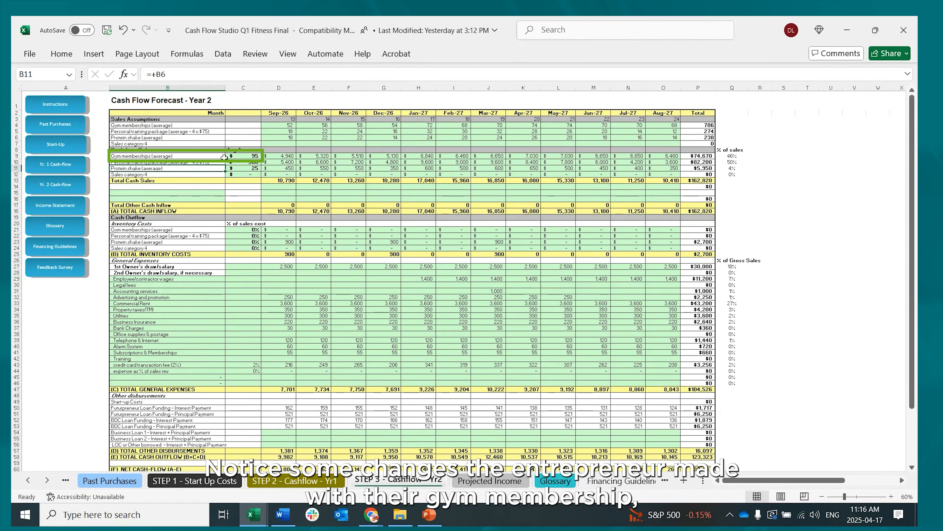
pyautogui.click(244, 156)
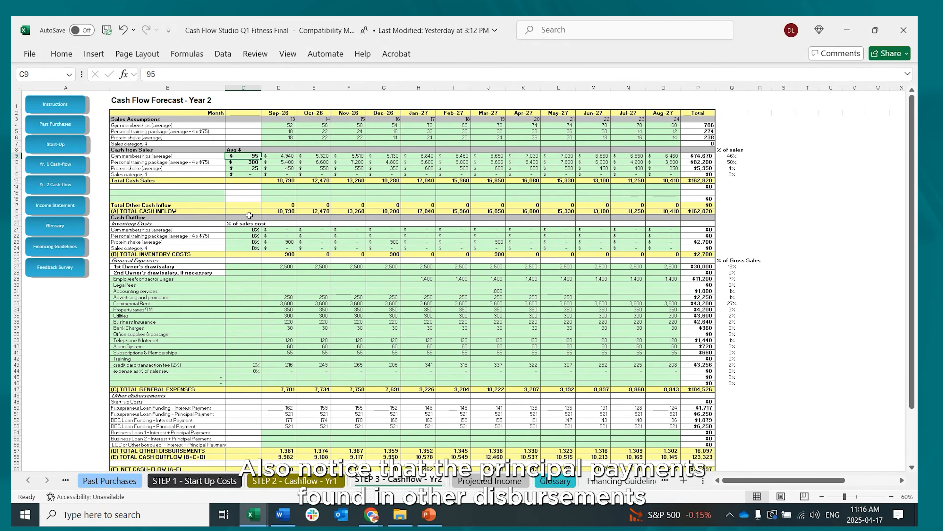
# Examine the September 2026 Futurpreneur loan principal and BDC loan interest payments under the Year 2 other disbursements
pyautogui.scroll(-5, 263, 315)
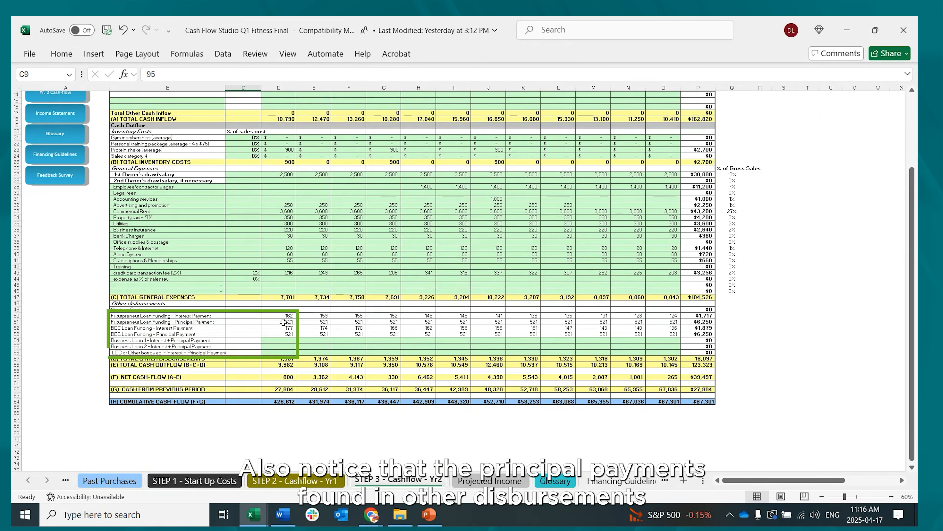
pyautogui.click(287, 323)
pyautogui.click(285, 328)
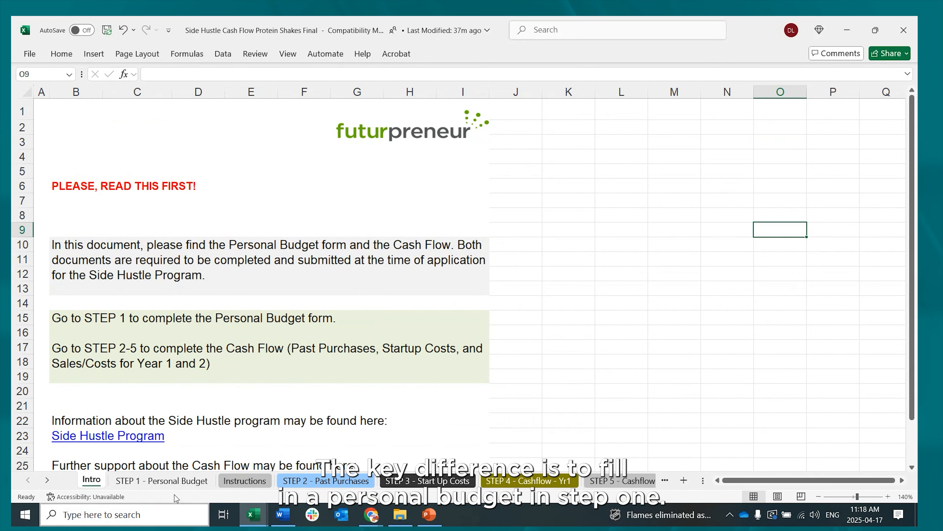
# Look through the Side Hustle workbook's Personal Budget, Past Purchases, Start Up Costs and Year 1 Cashflow sheets in order
pyautogui.click(163, 480)
pyautogui.scroll(12, 220, 422)
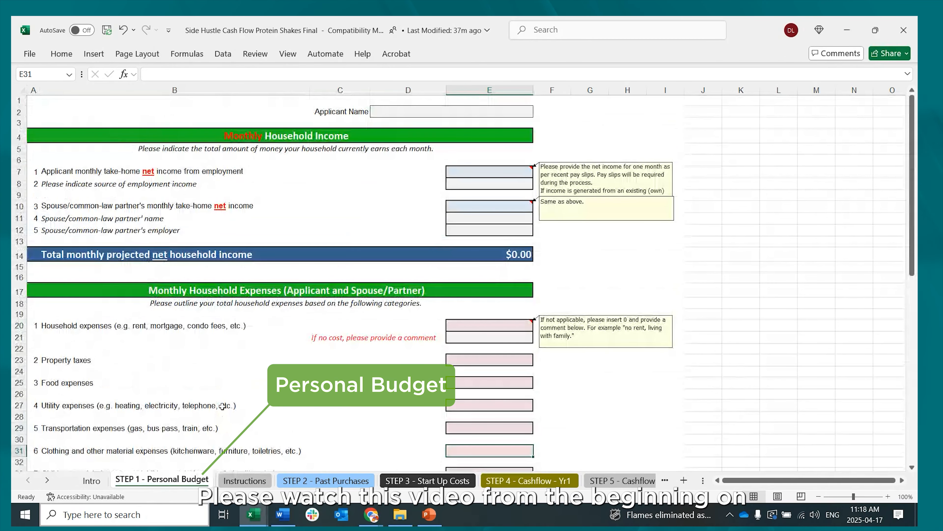
pyautogui.click(339, 482)
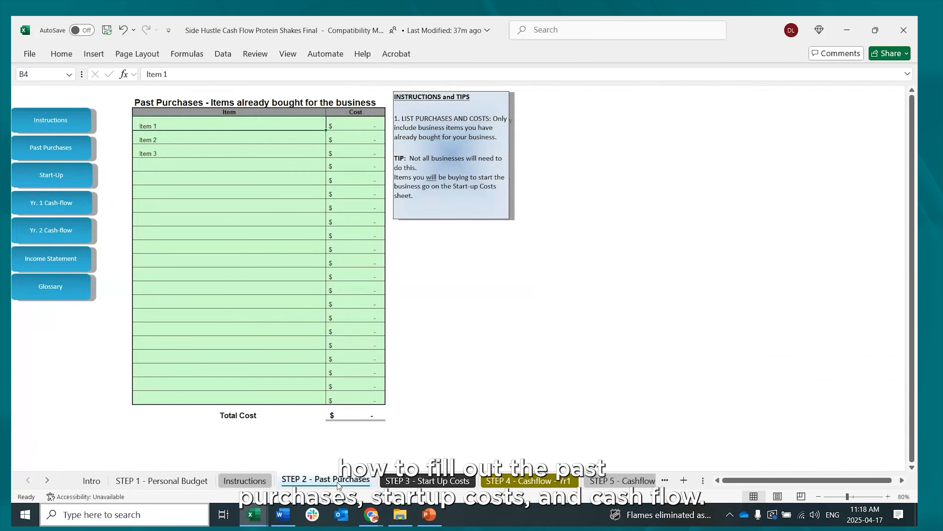
pyautogui.click(444, 481)
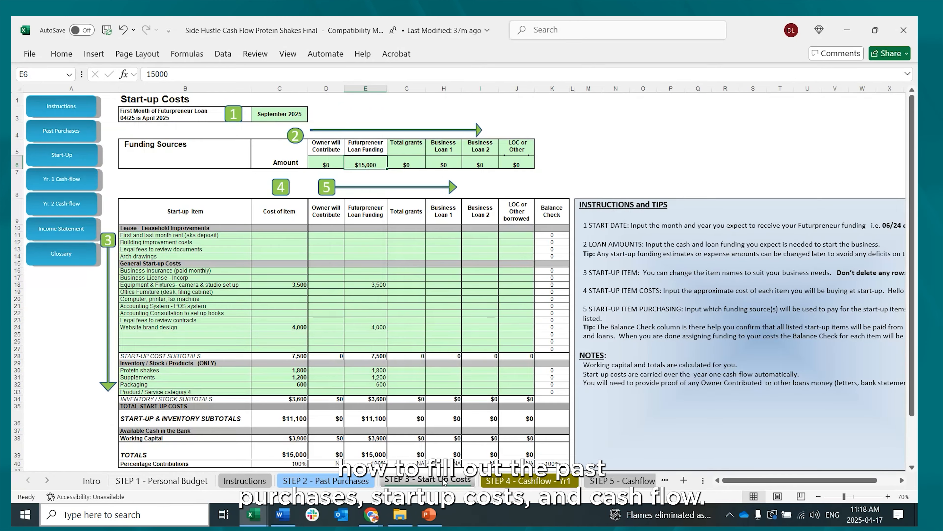
pyautogui.click(530, 481)
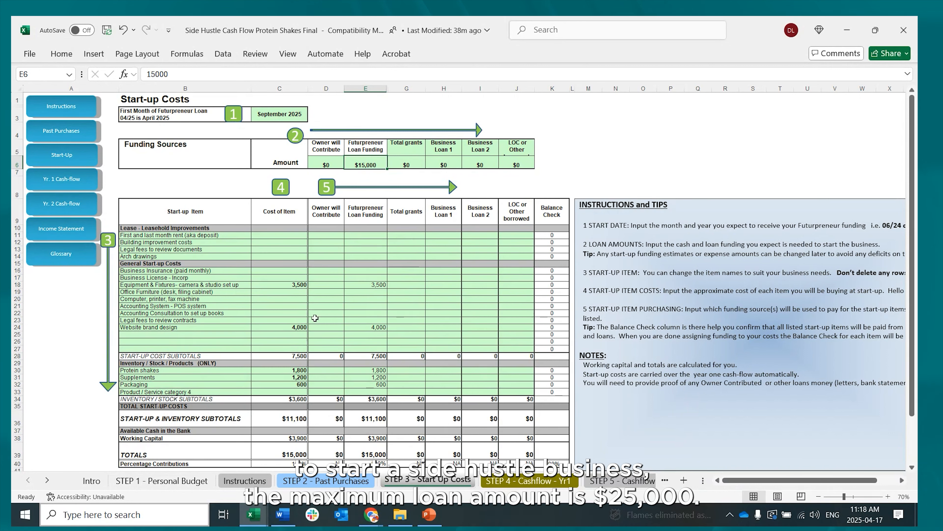
# Examine the side hustle's start-up item costs, including protein shakes, packaging and the inventory subtotal, and its working capital
pyautogui.click(286, 320)
pyautogui.click(293, 371)
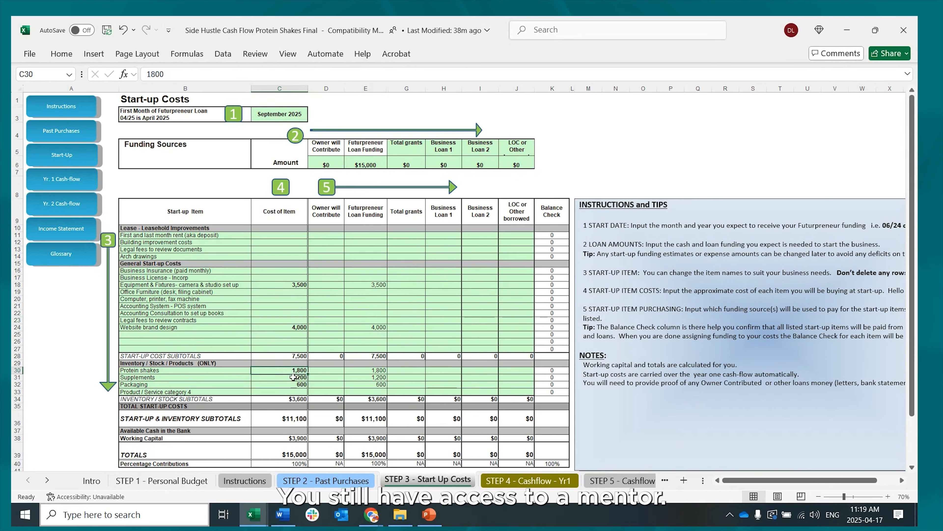
pyautogui.click(293, 385)
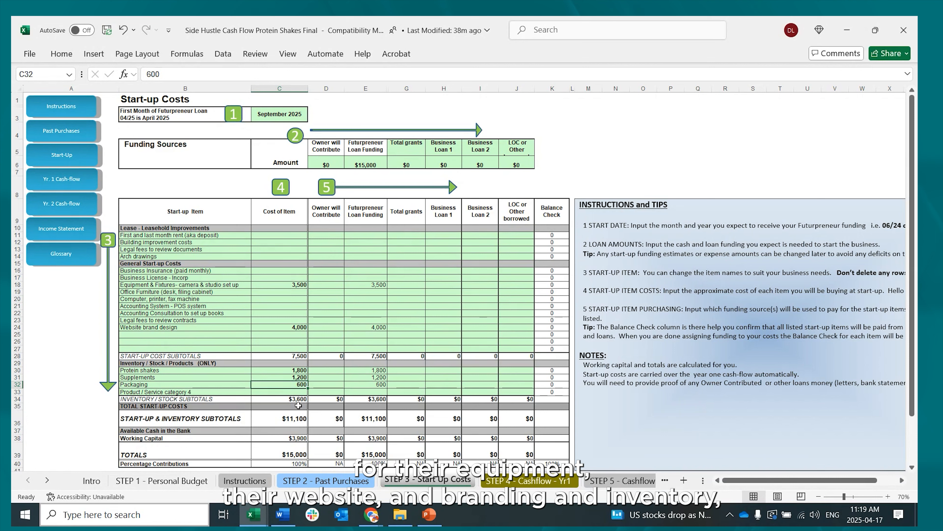
pyautogui.click(295, 400)
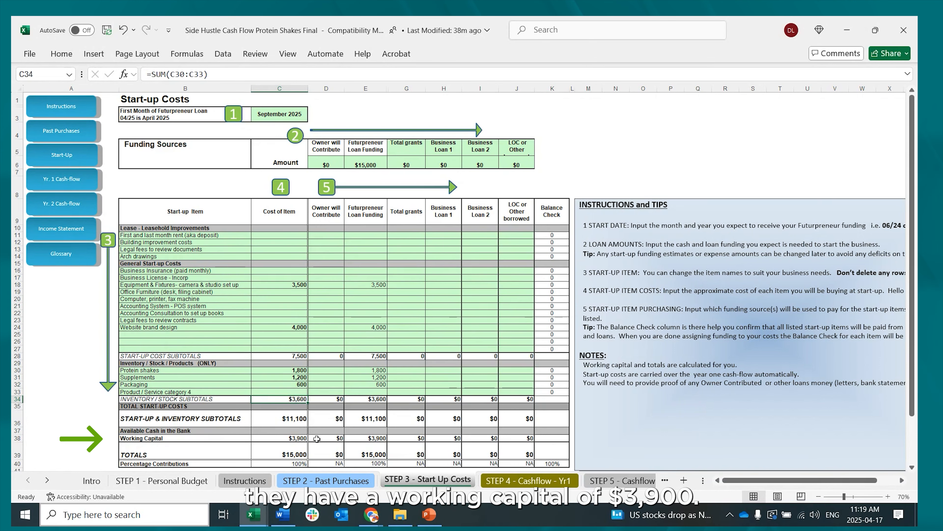
pyautogui.click(301, 439)
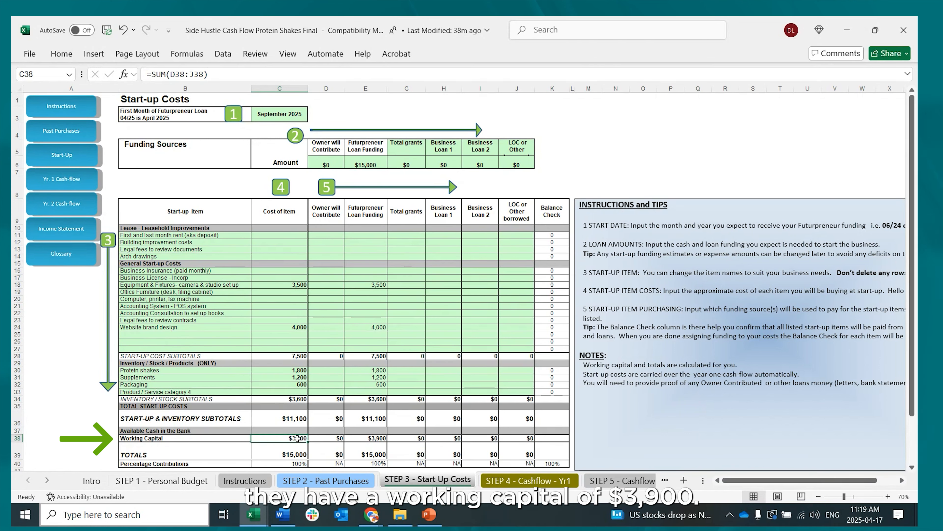
# Open the side hustle's Year 1 cash flow and compare the Shipping sales assumption with the Shipping to client expense
pyautogui.click(513, 483)
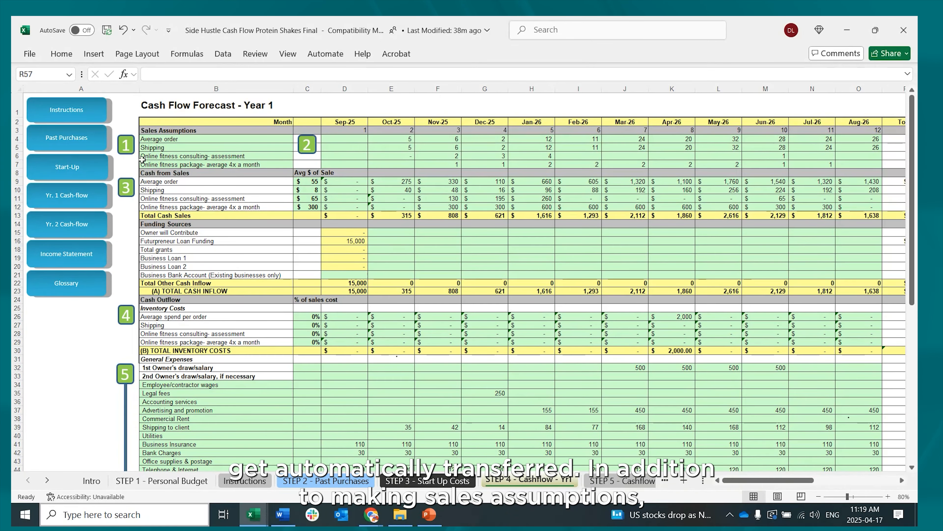
pyautogui.click(143, 146)
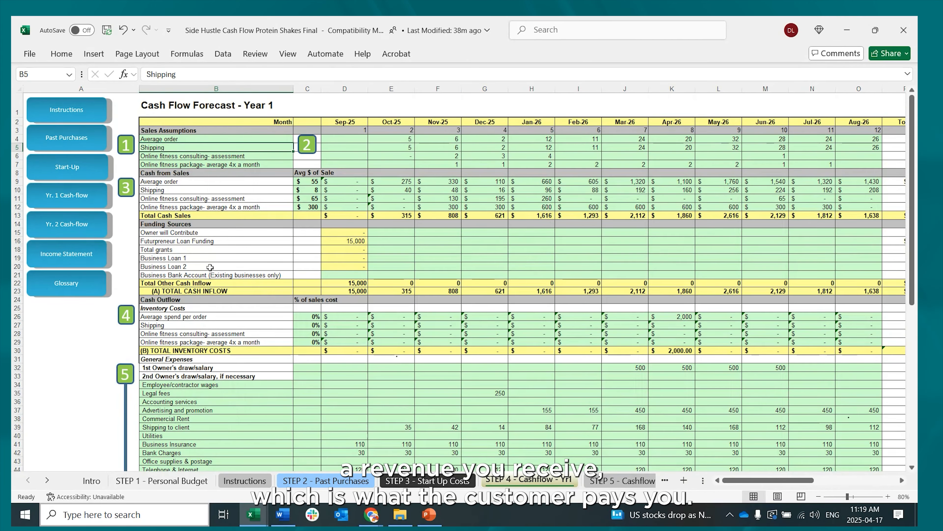
pyautogui.scroll(-2, 210, 267)
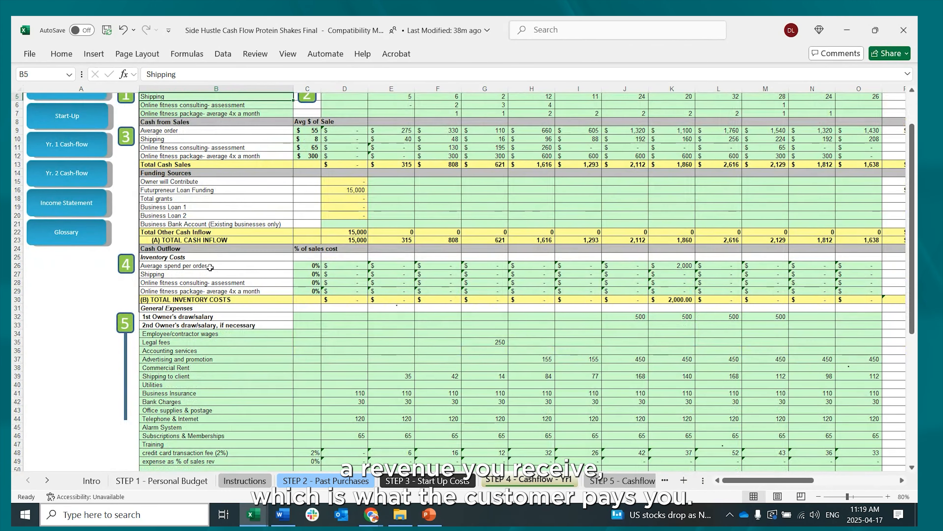
pyautogui.click(201, 375)
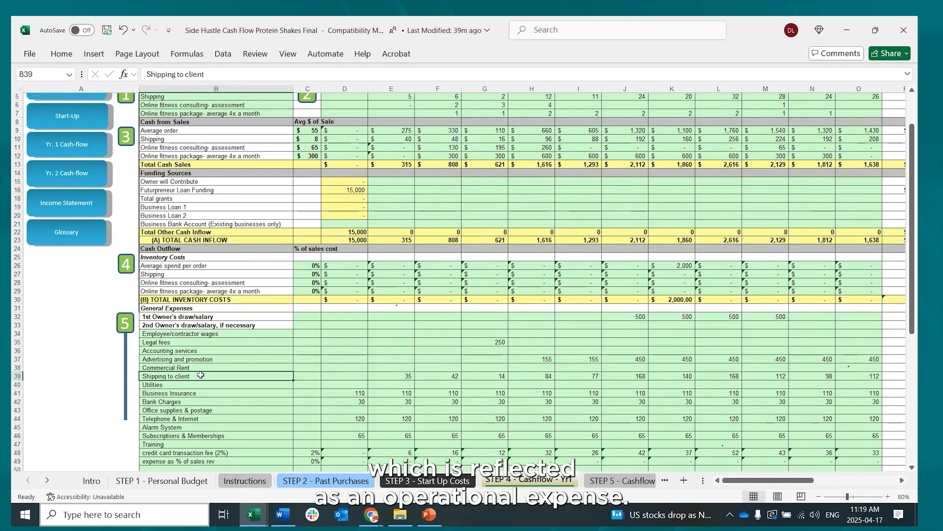
# Examine the April 2026 net cash flow, that month's inventory costs and the cumulative cash flow in the Year 1 forecast
pyautogui.scroll(-10, 200, 375)
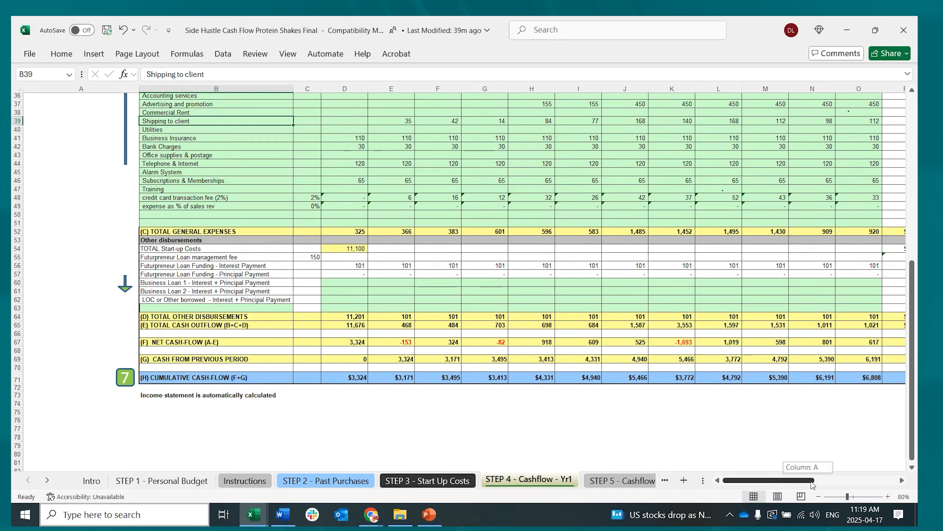
pyautogui.moveTo(815, 478); pyautogui.dragTo(831, 479)
pyautogui.scroll(2, 533, 395)
pyautogui.click(533, 395)
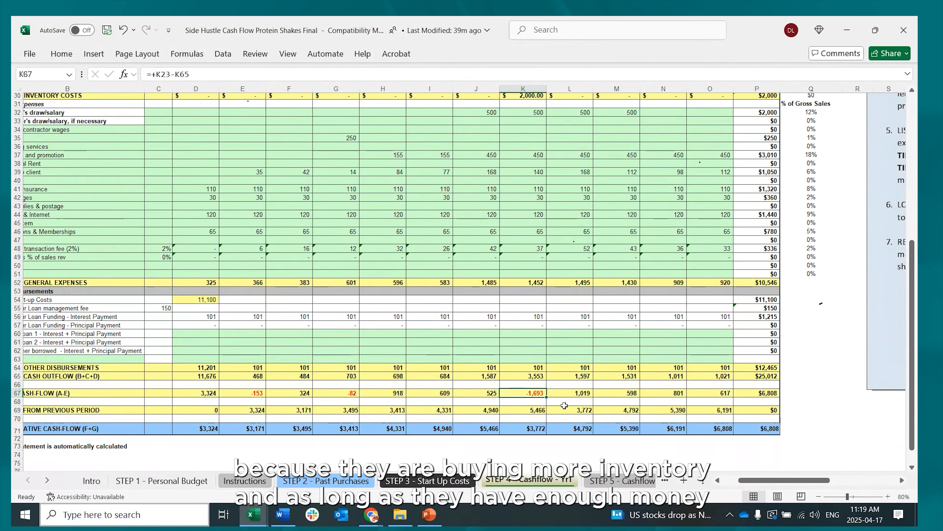
pyautogui.scroll(4, 547, 321)
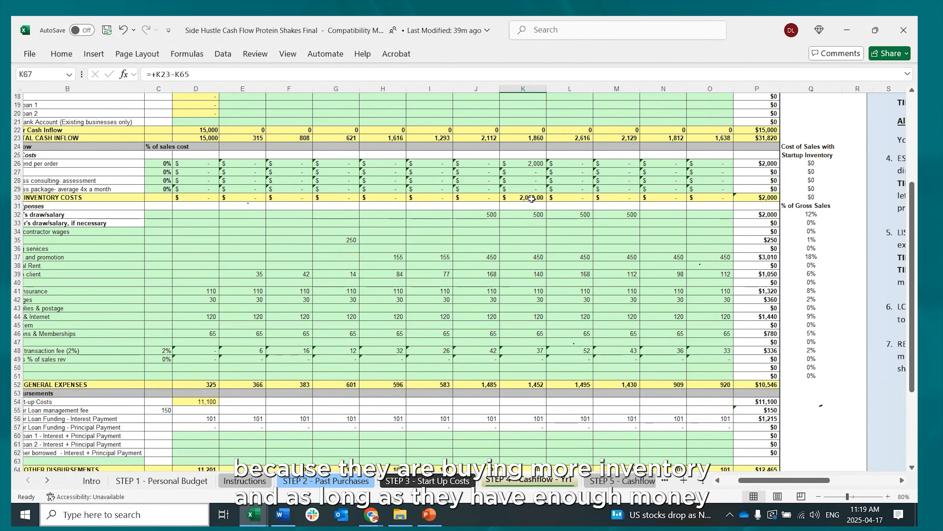
pyautogui.scroll(-5, 540, 366)
pyautogui.click(531, 404)
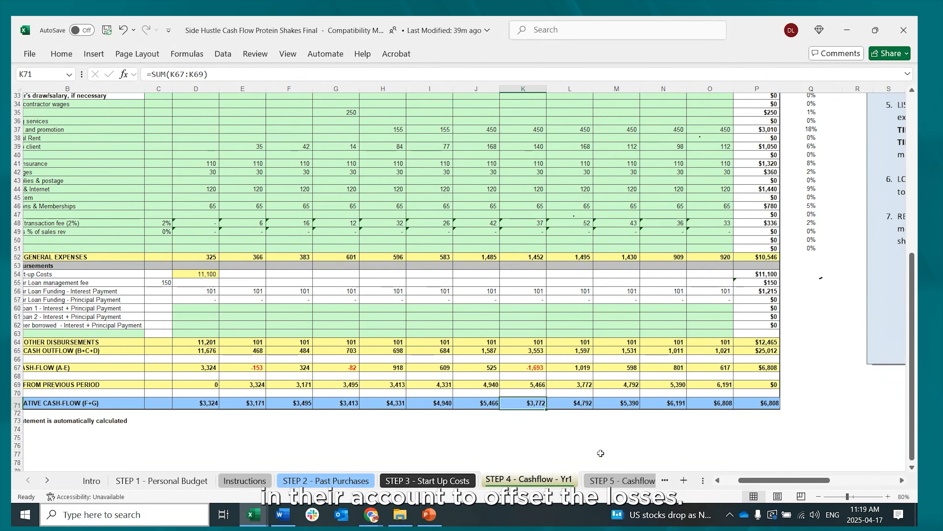